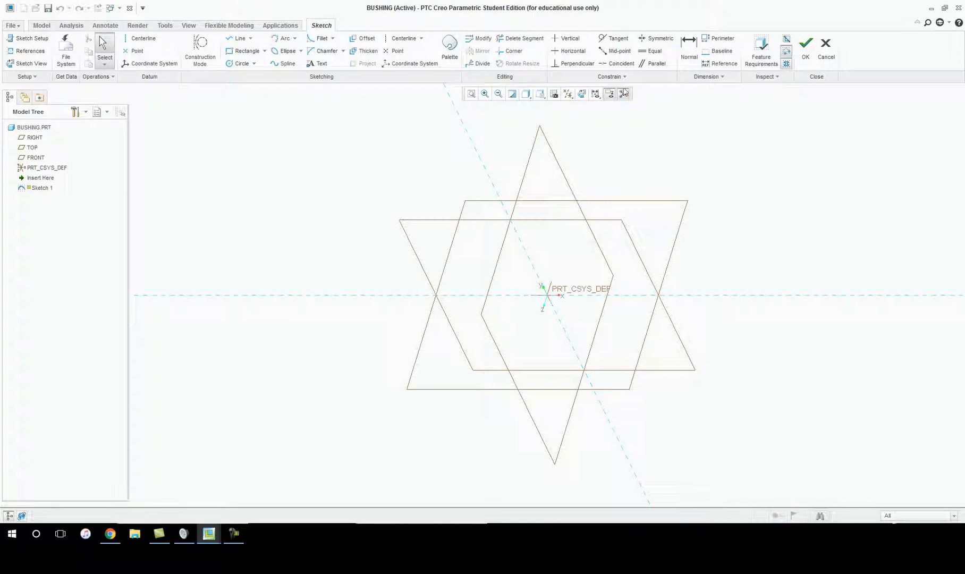
# Orient the sketch plane parallel to the screen and place a vertical datum centerline through the origin
pyautogui.click(580, 94)
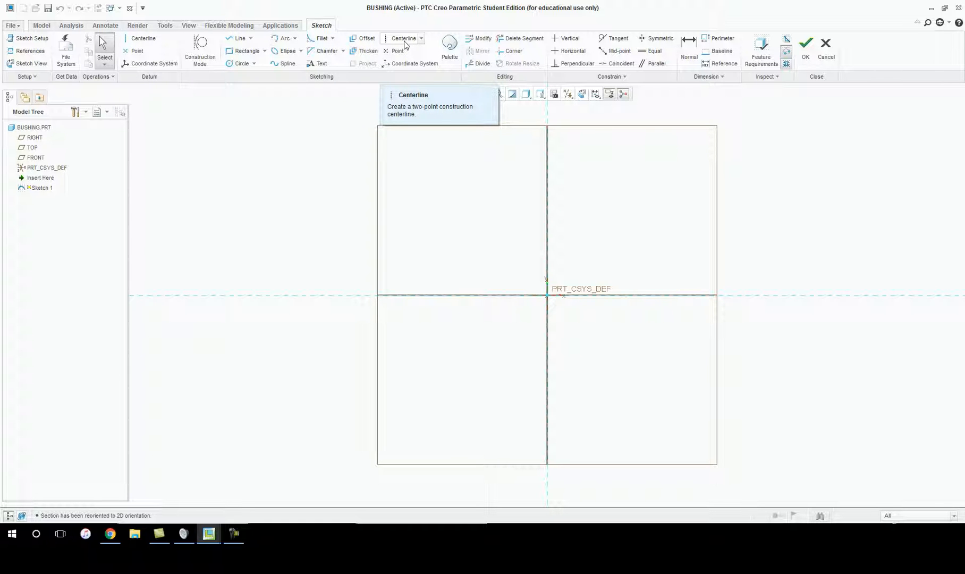
pyautogui.click(153, 43)
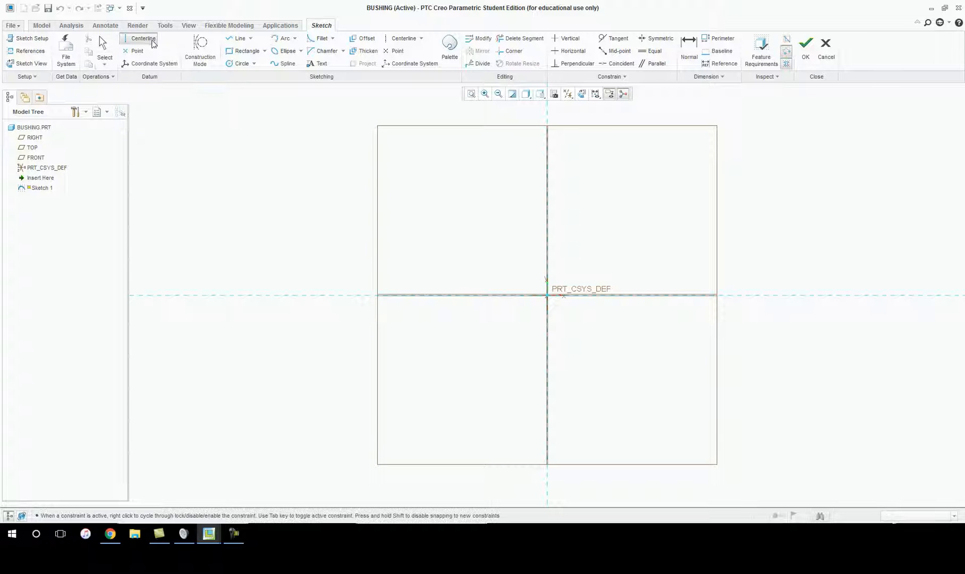
pyautogui.click(548, 370)
pyautogui.middleClick(633, 356)
pyautogui.scroll(-2, 616, 345)
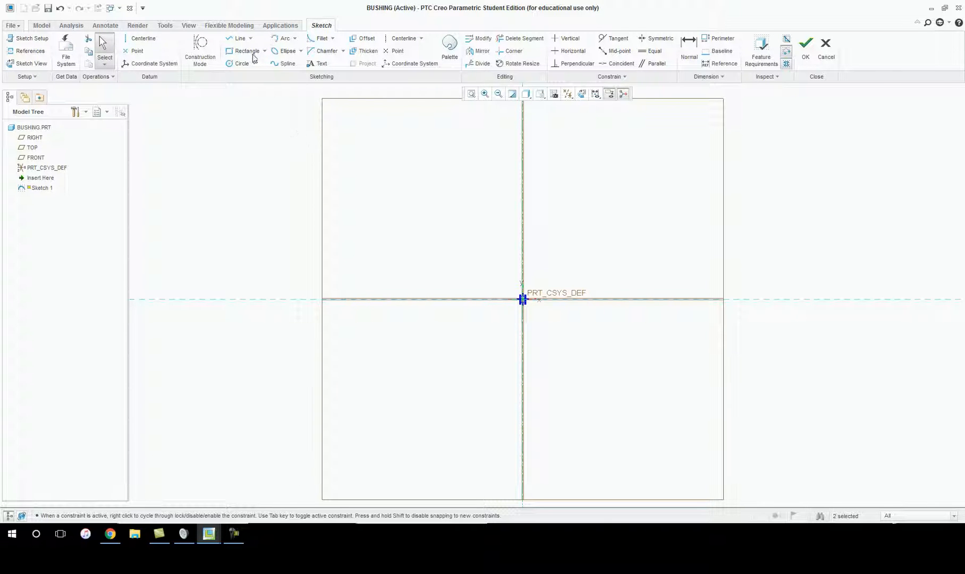
# Sketch a closed stepped profile beside the centerline, hanging from the horizontal reference, about 94 wide at its wider upper part and about 133 high
pyautogui.click(237, 39)
pyautogui.click(550, 299)
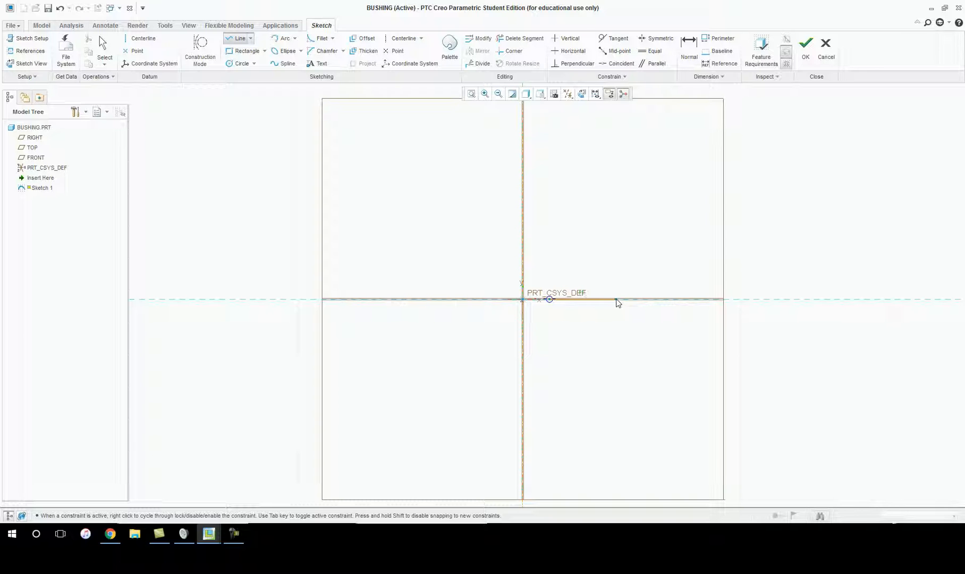
pyautogui.click(623, 299)
pyautogui.click(623, 330)
pyautogui.click(599, 330)
pyautogui.click(599, 404)
pyautogui.click(550, 403)
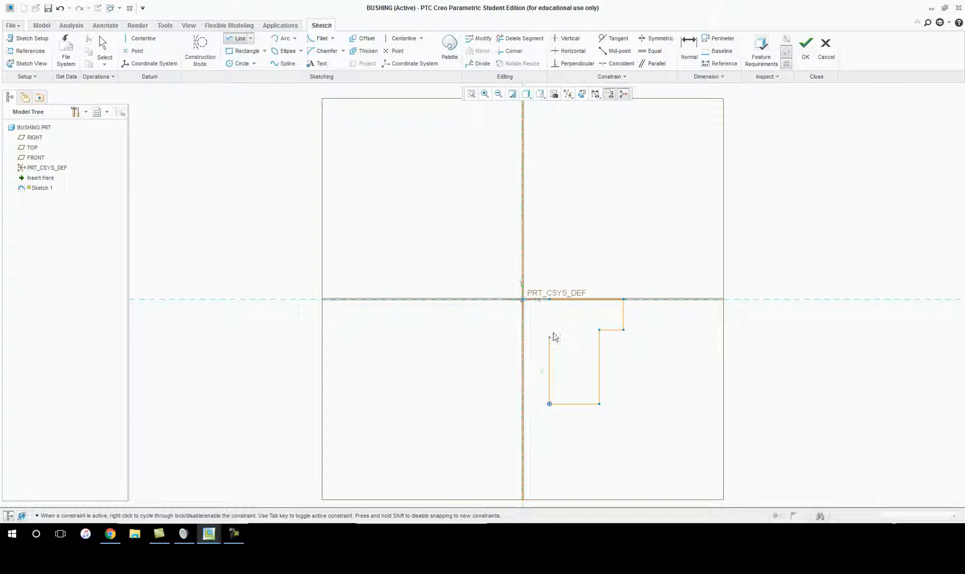
pyautogui.click(549, 299)
pyautogui.middleClick(664, 347)
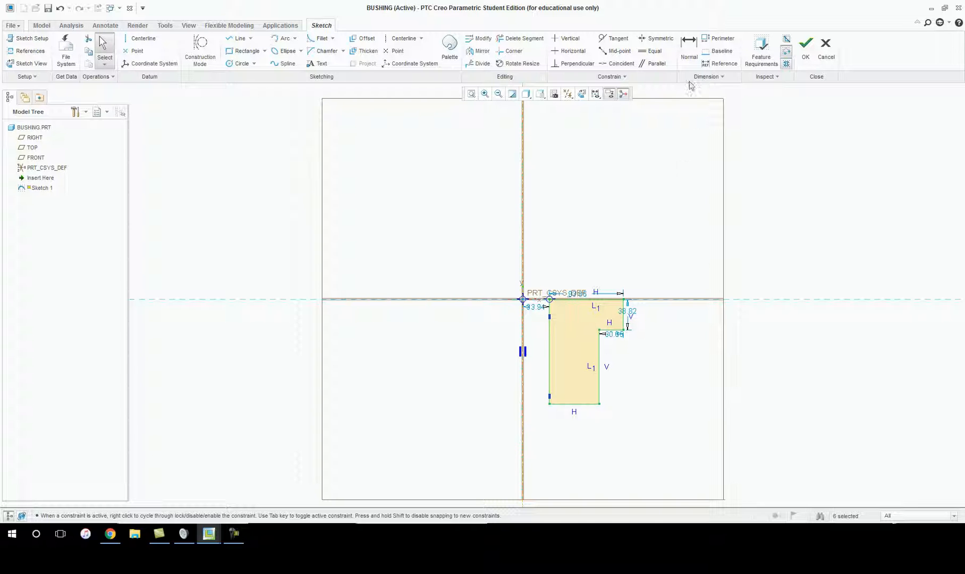
# Dimension the profile's outer diameters about the centerline as 200 for the flange and 150 for the lower body
pyautogui.click(689, 54)
pyautogui.click(625, 314)
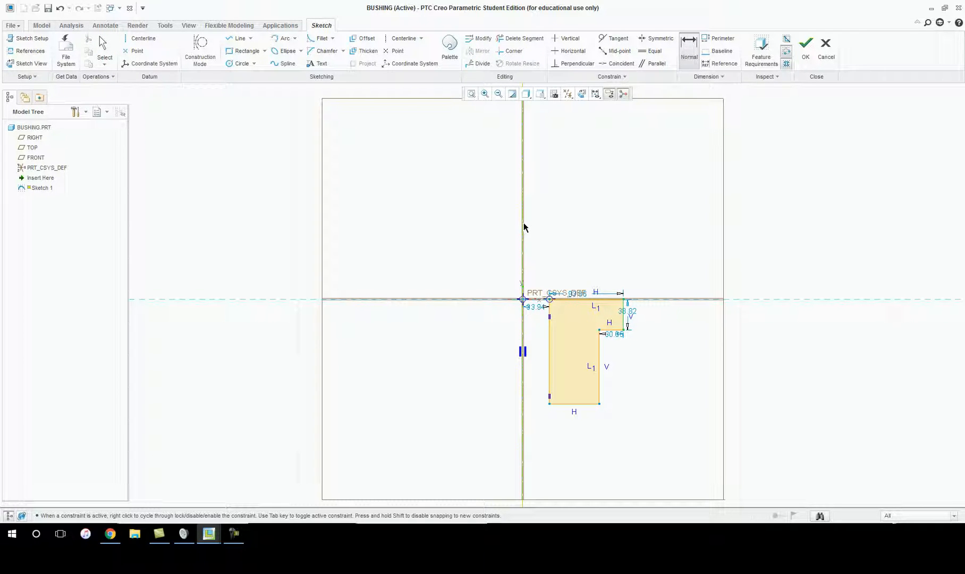
pyautogui.middleClick(579, 260)
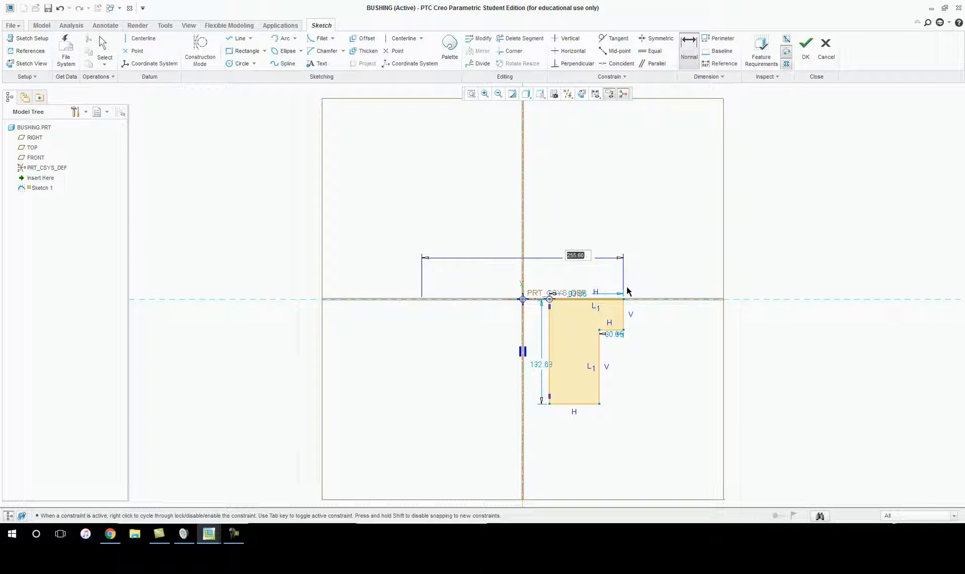
pyautogui.write('200')
pyautogui.press('Return')
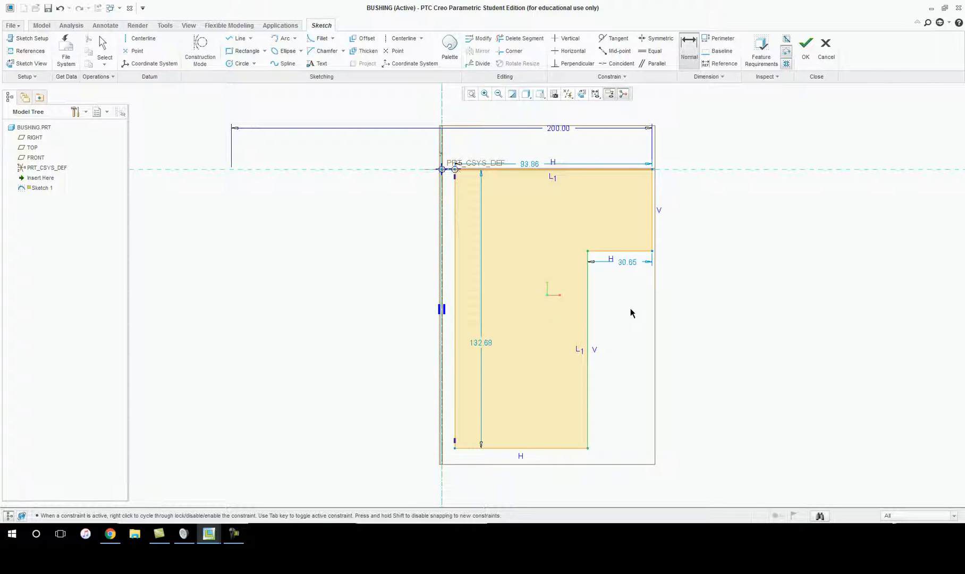
pyautogui.middleClick(520, 488)
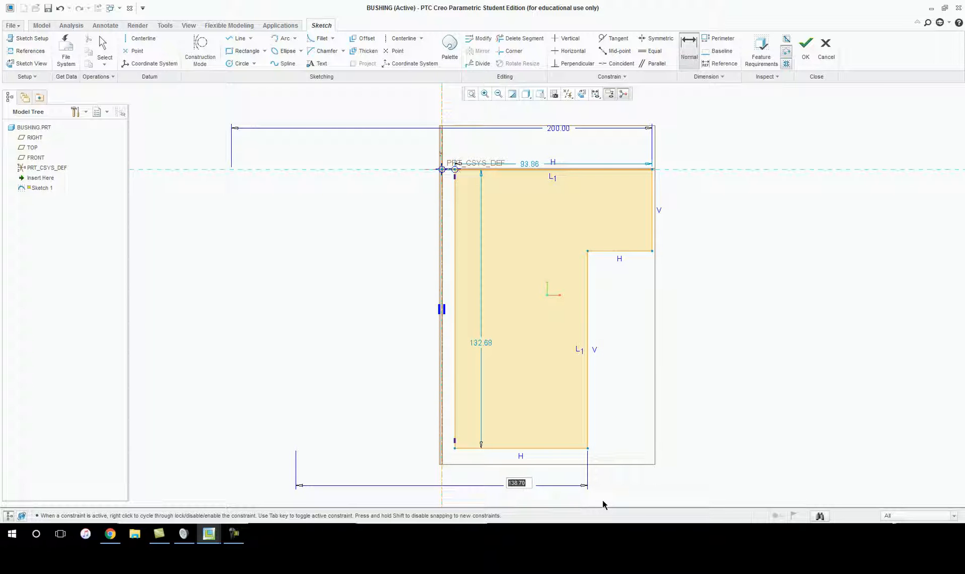
pyautogui.write('150')
pyautogui.press('Return')
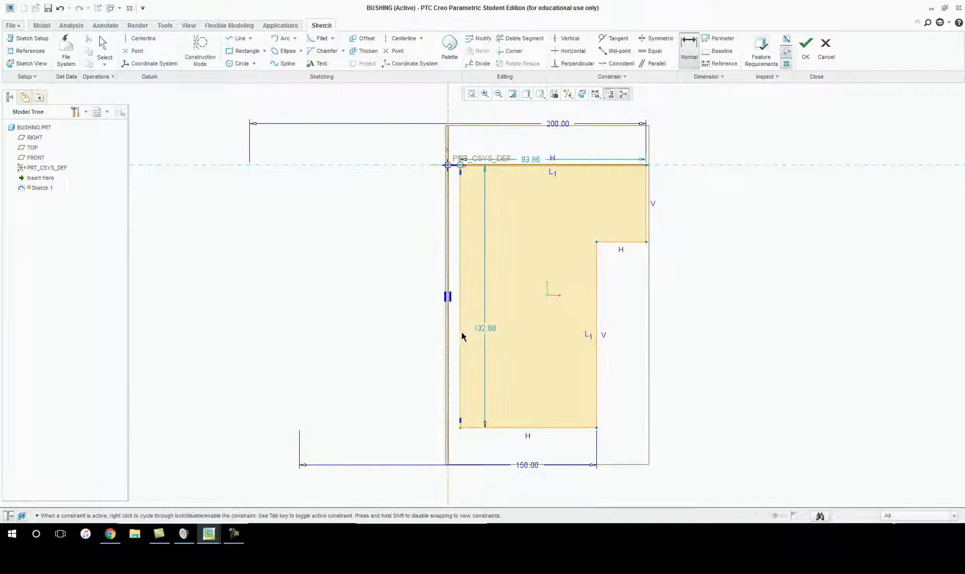
# Dimension the bore diameter from the profile's inner vertical edge about the centerline as 50
pyautogui.click(460, 335)
pyautogui.click(448, 334)
pyautogui.middleClick(432, 341)
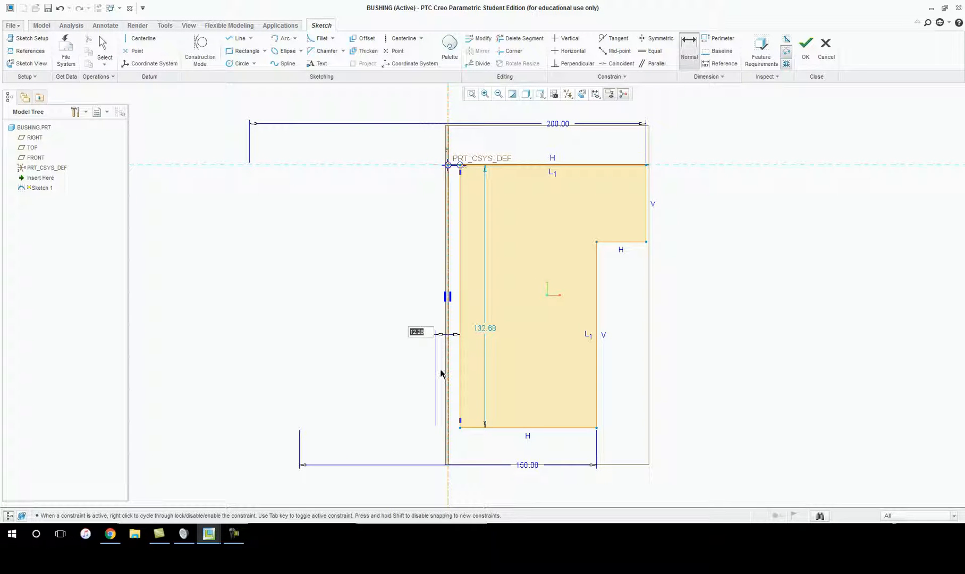
pyautogui.write('50')
pyautogui.press('Return')
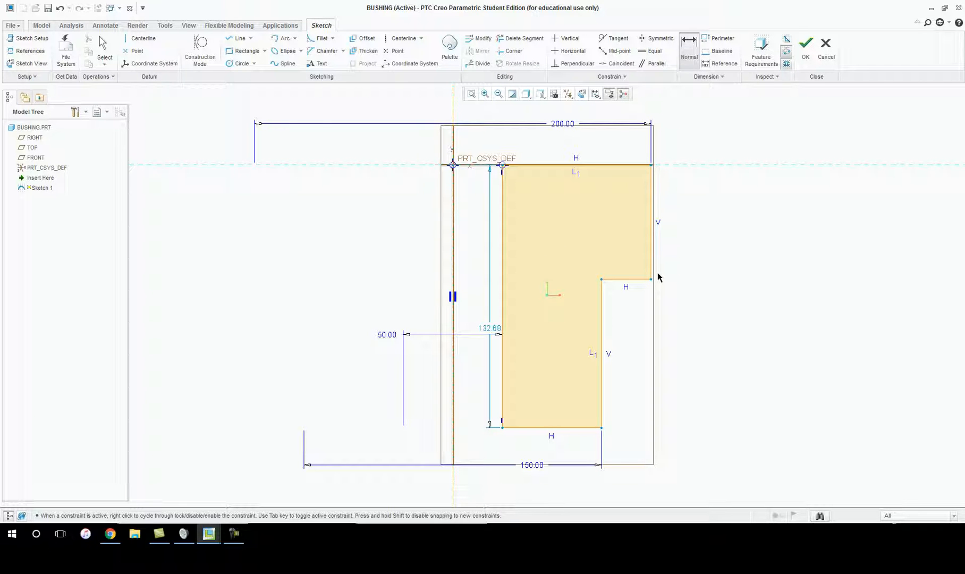
# Set the overall height of the profile to 125
pyautogui.click(484, 330)
pyautogui.doubleClick(485, 331)
pyautogui.write('125')
pyautogui.press('Return')
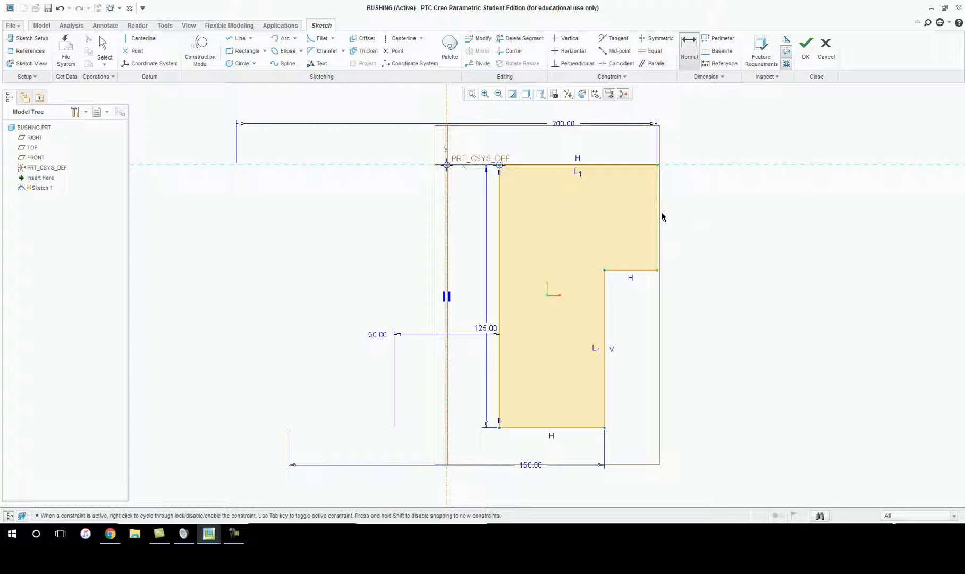
pyautogui.middleClick(723, 230)
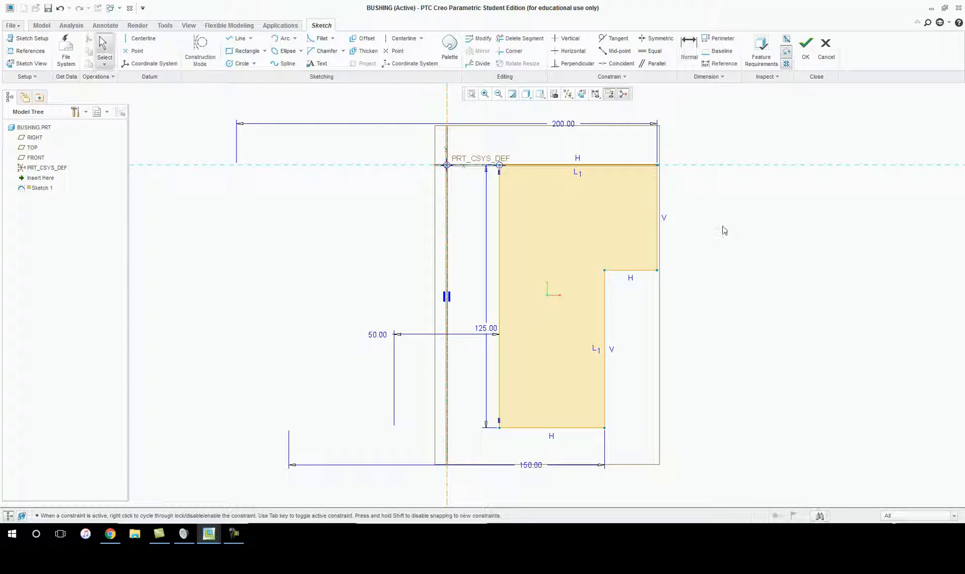
# Try to dimension the height of the flange's outer edge, then delete an item from the conflict
pyautogui.click(684, 43)
pyautogui.click(657, 214)
pyautogui.middleClick(690, 215)
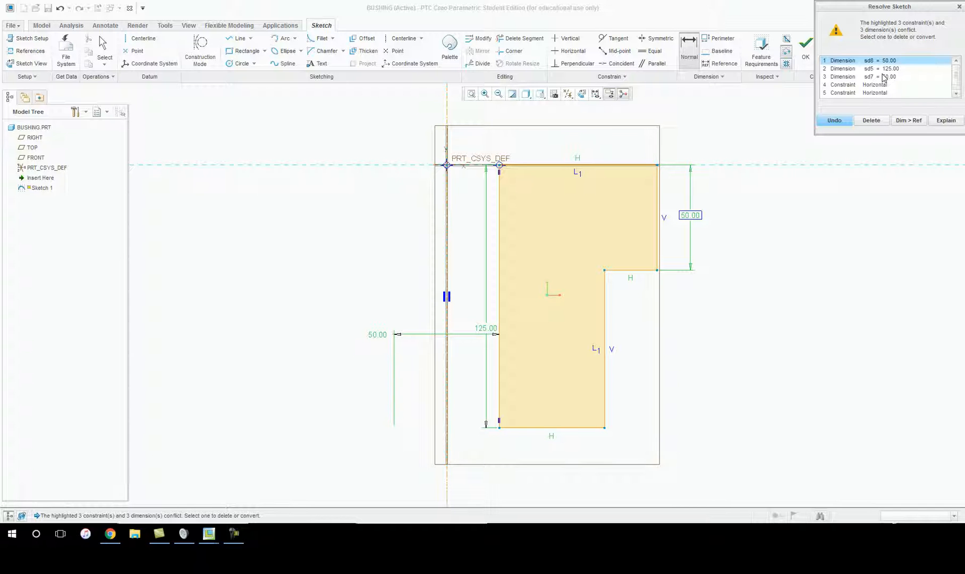
pyautogui.click(870, 120)
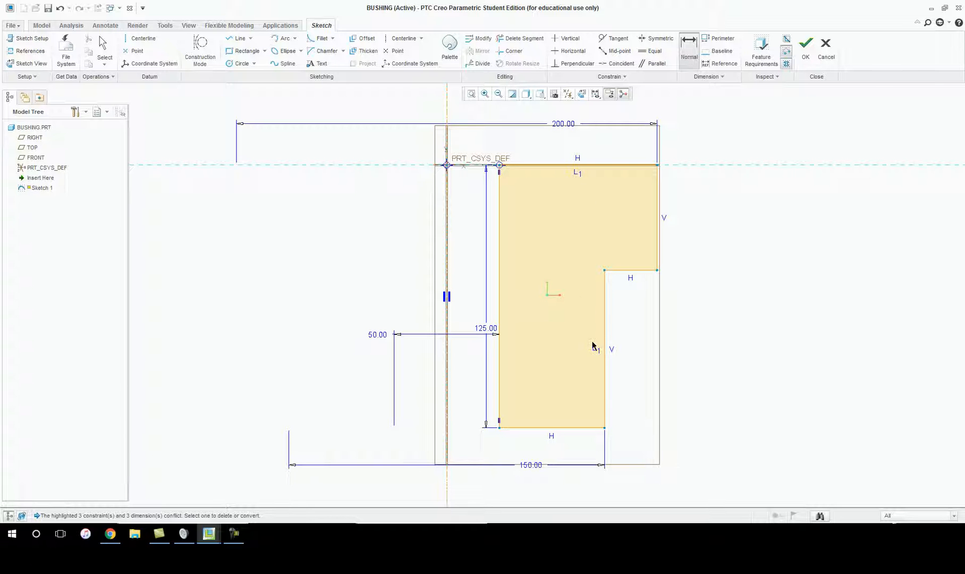
pyautogui.middleClick(632, 354)
# Delete the equal-length constraint between the flange's top edge and the lower body's outer vertical edge
pyautogui.click(598, 350)
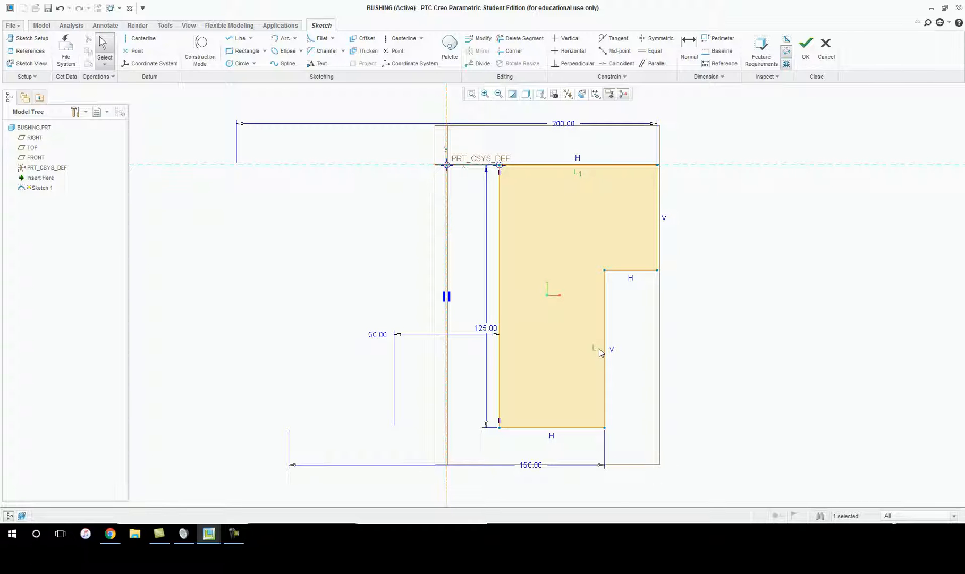
pyautogui.rightClick(599, 351)
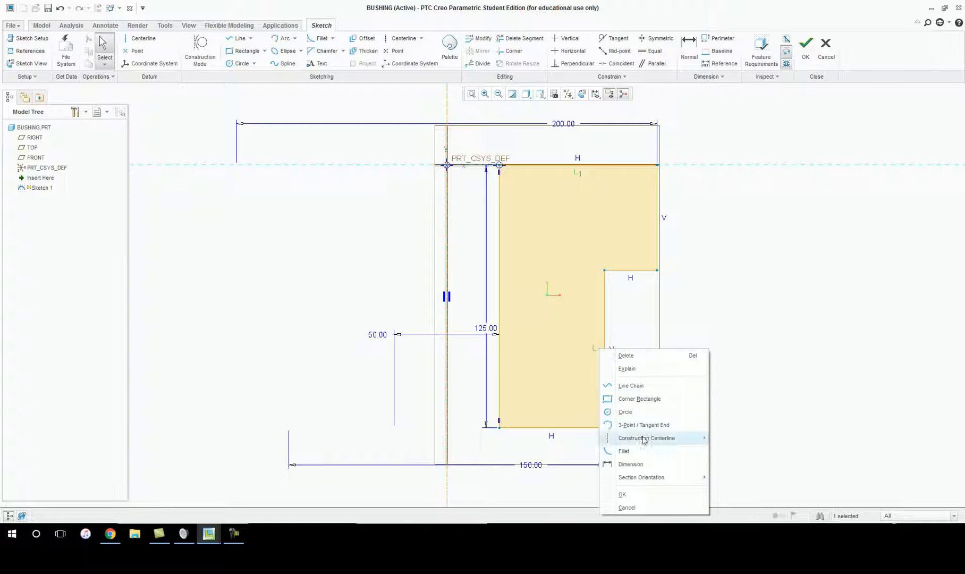
pyautogui.click(627, 355)
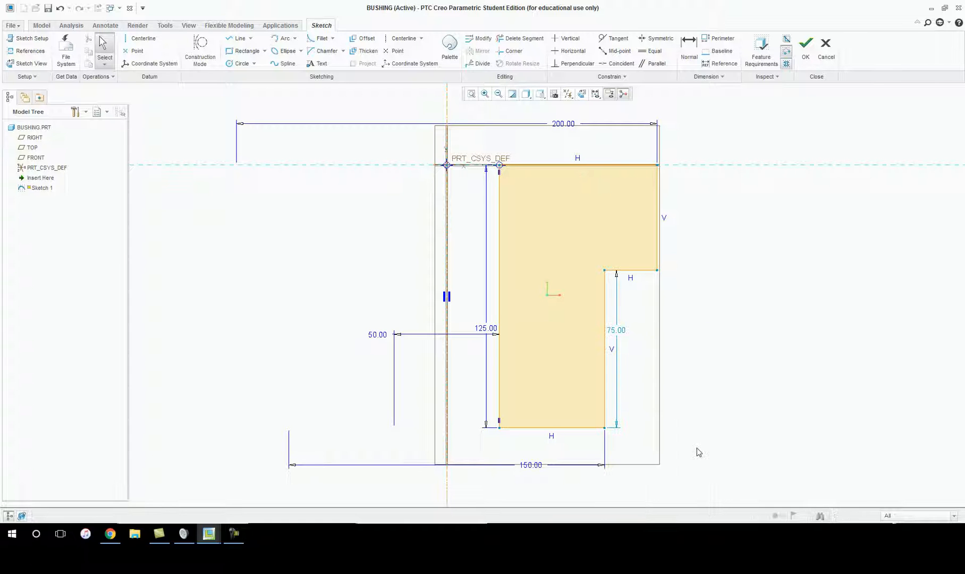
# Dimension the flange's outer vertical edge to a thickness of 25
pyautogui.click(688, 47)
pyautogui.click(657, 197)
pyautogui.middleClick(701, 209)
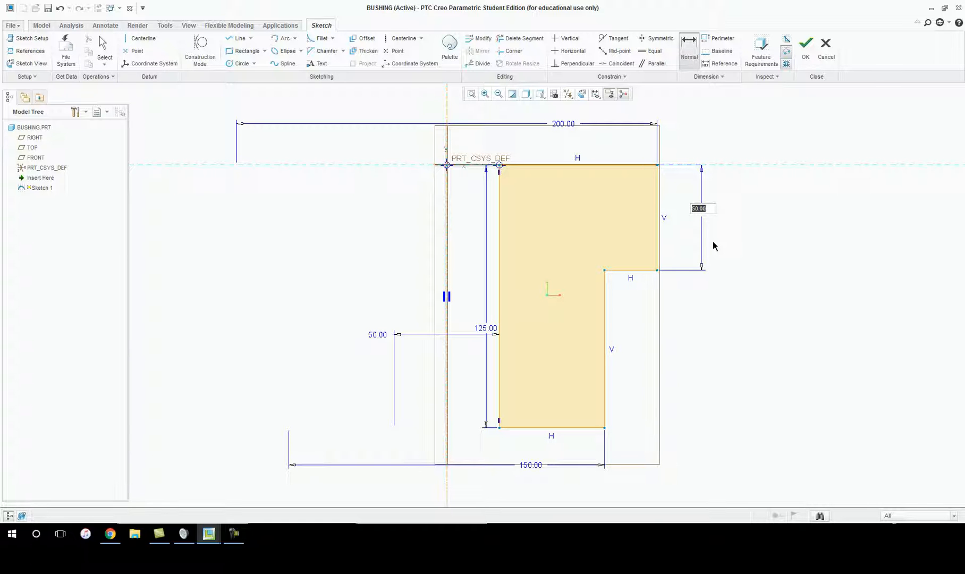
pyautogui.write('25')
pyautogui.press('Return')
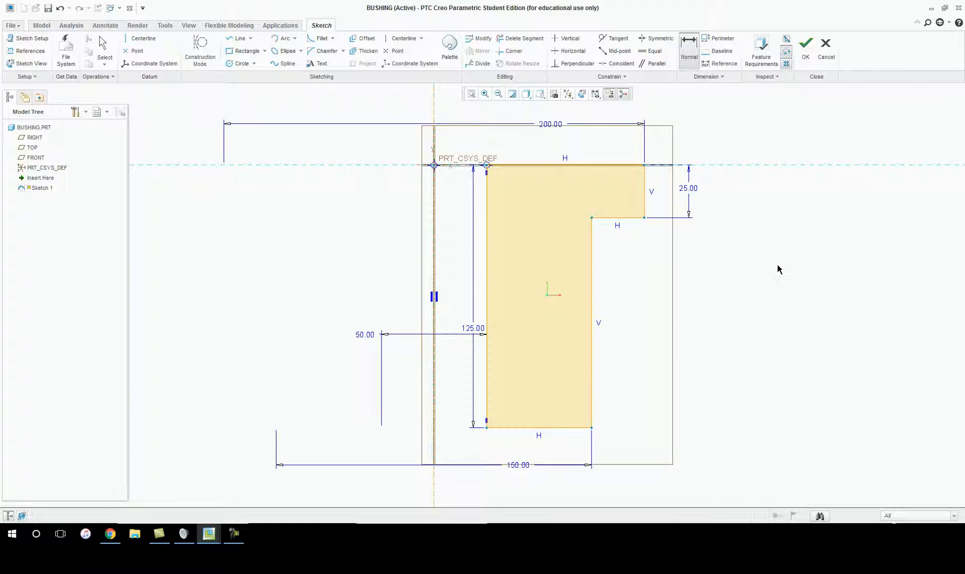
# Accept the completed bushing profile and leave the sketch
pyautogui.moveTo(721, 341); pyautogui.dragTo(753, 227, button='middle')
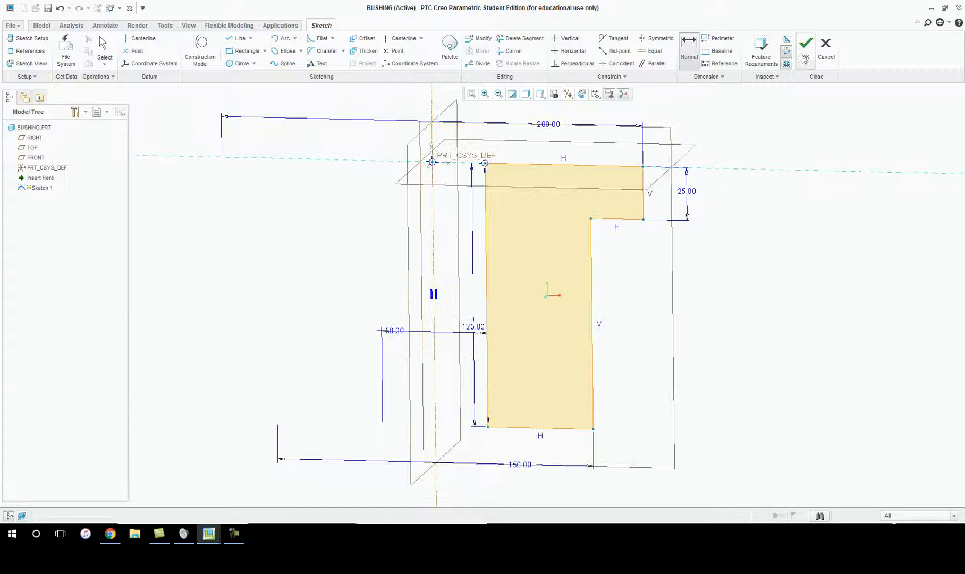
pyautogui.click(806, 47)
pyautogui.moveTo(788, 123); pyautogui.dragTo(731, 145, button='middle')
pyautogui.hotkey('ctrl', 'd')
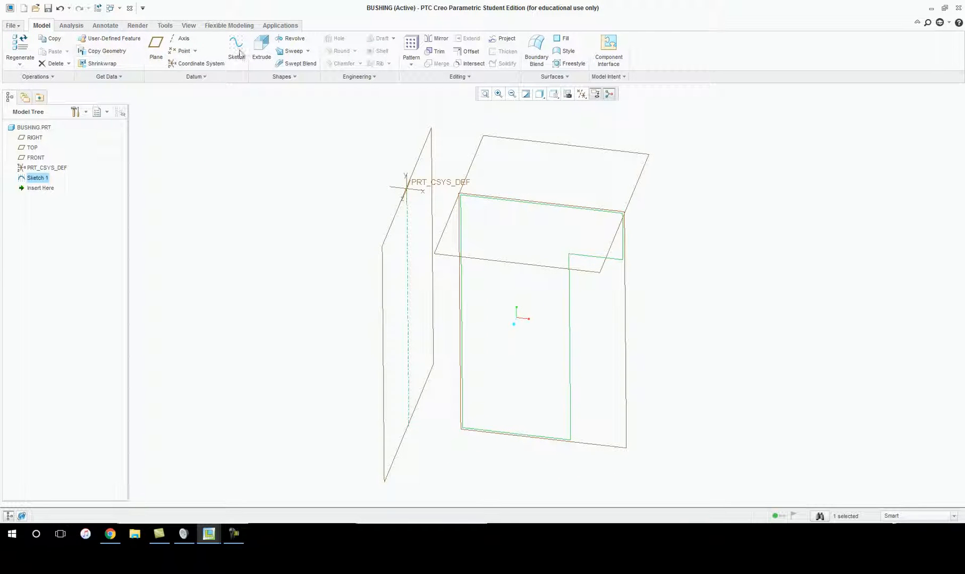
# Revolve the profile sketch 360 degrees about its internal centerline into the solid bushing
pyautogui.click(290, 39)
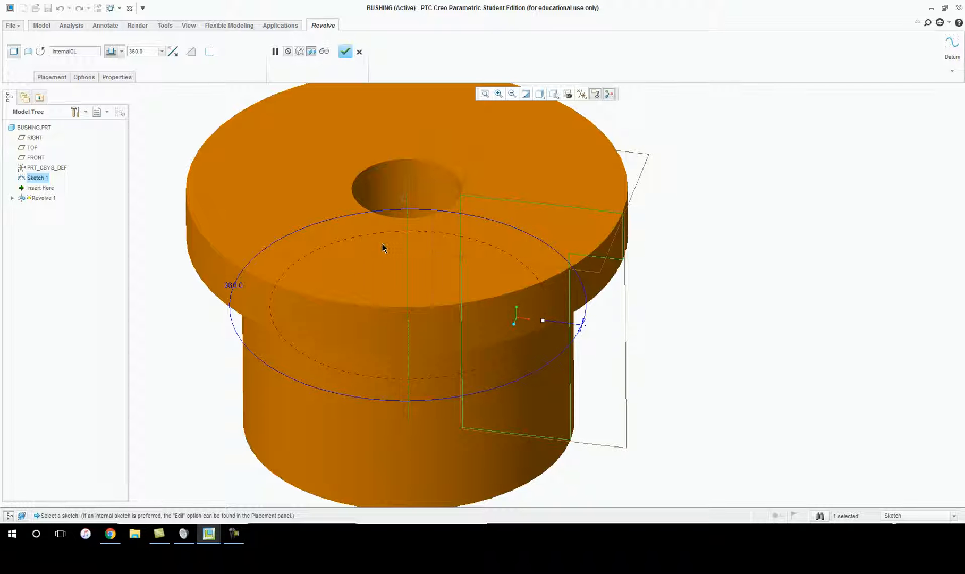
pyautogui.moveTo(360, 313); pyautogui.dragTo(361, 315, button='middle')
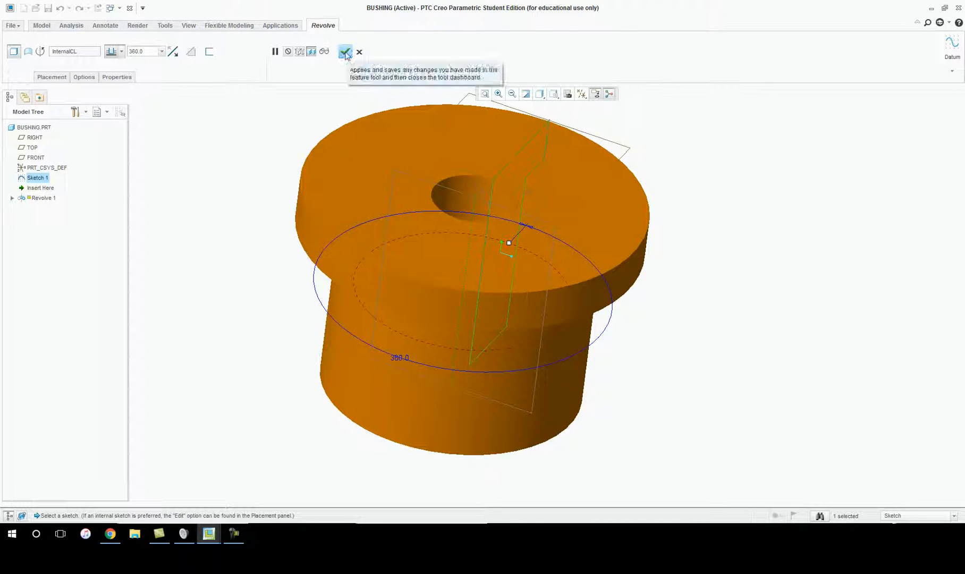
pyautogui.click(345, 51)
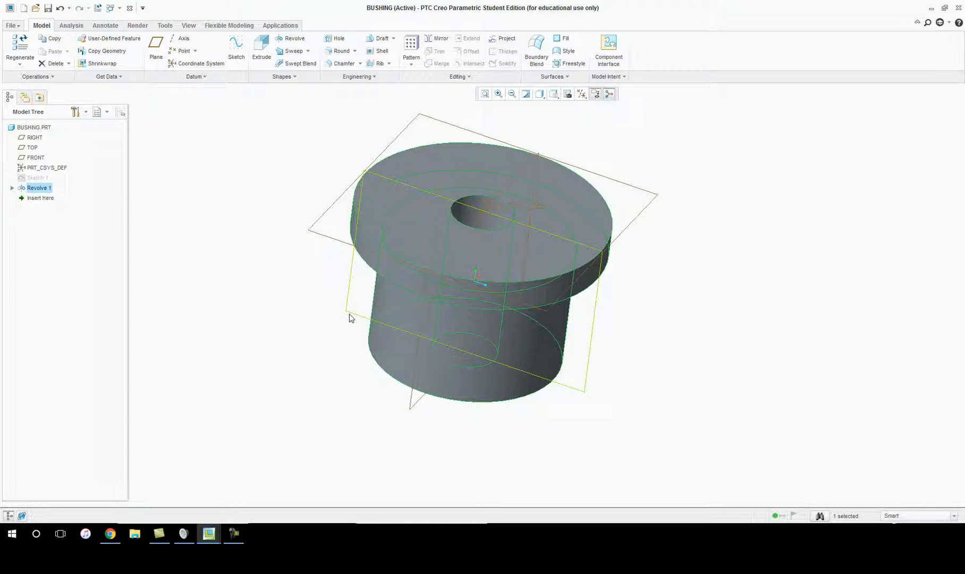
pyautogui.hotkey('ctrl', 'd')
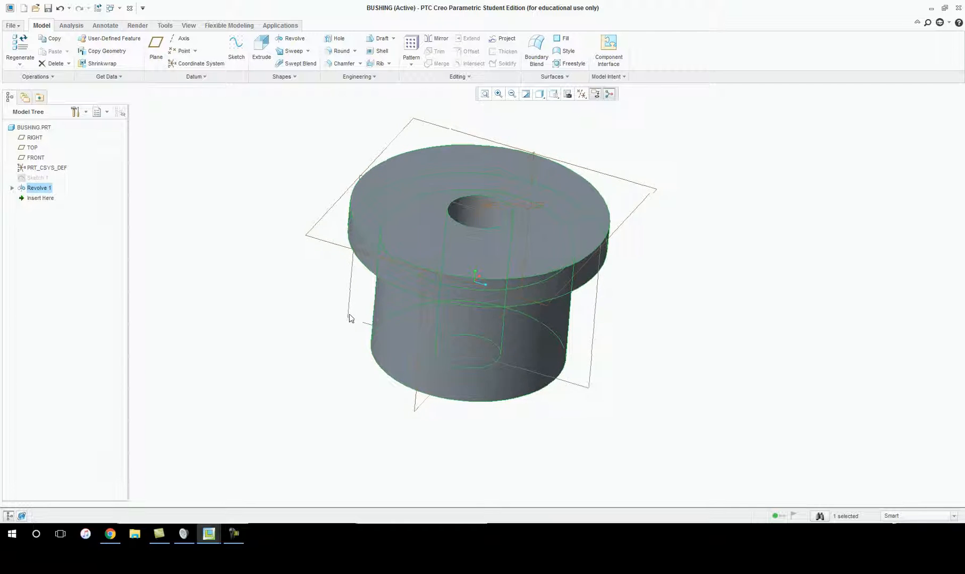